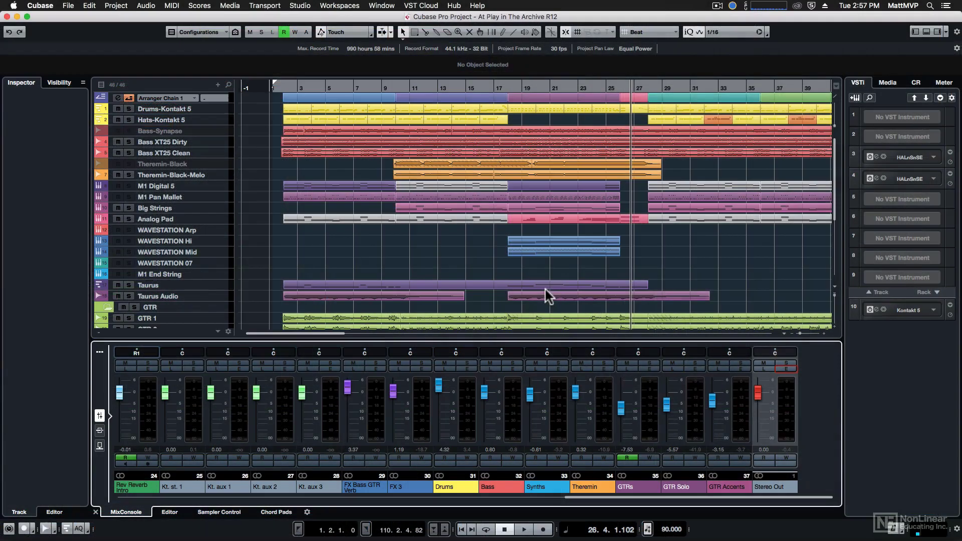
# Solo the Drums group channel, open its channel settings and load VintageCompressor in the first insert slot
pyautogui.click(473, 363)
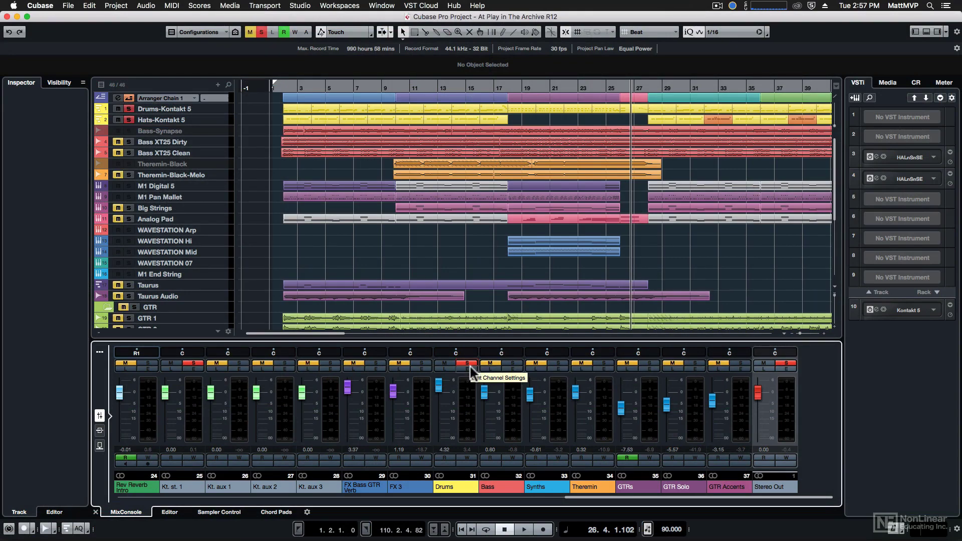
pyautogui.click(468, 368)
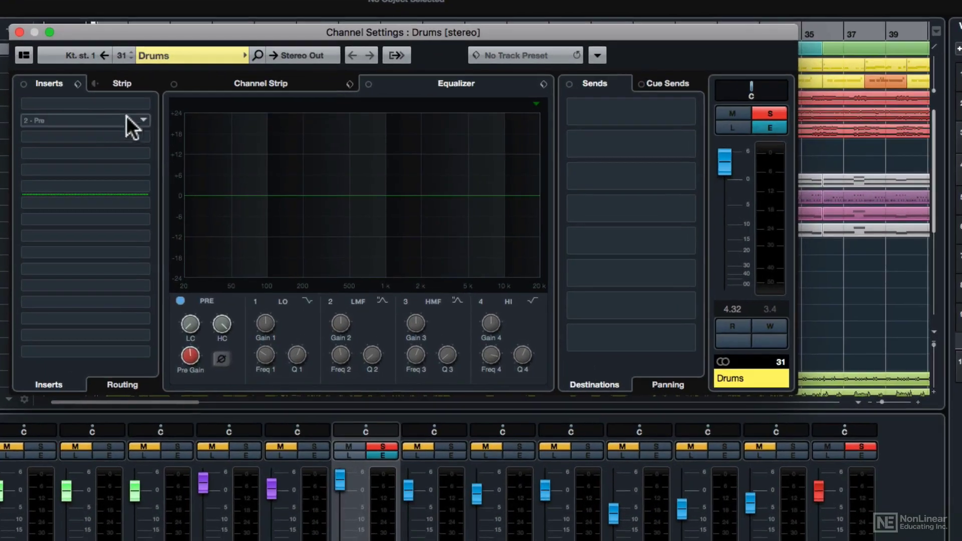
pyautogui.click(146, 102)
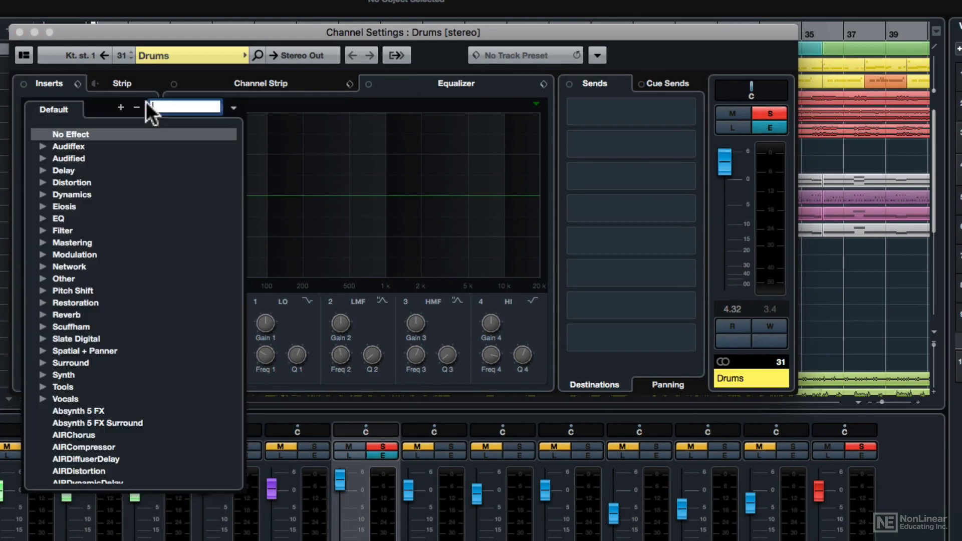
pyautogui.click(44, 195)
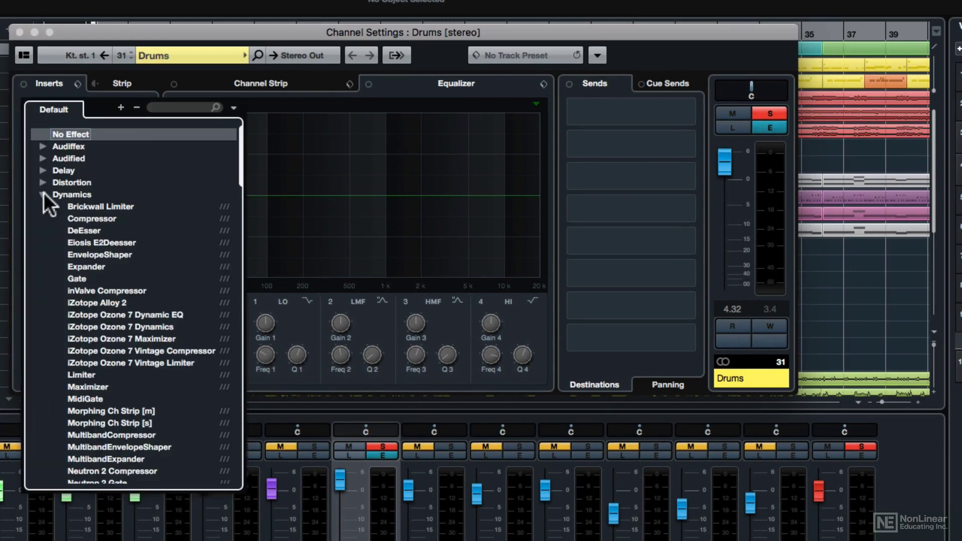
pyautogui.scroll(-6, 126, 389)
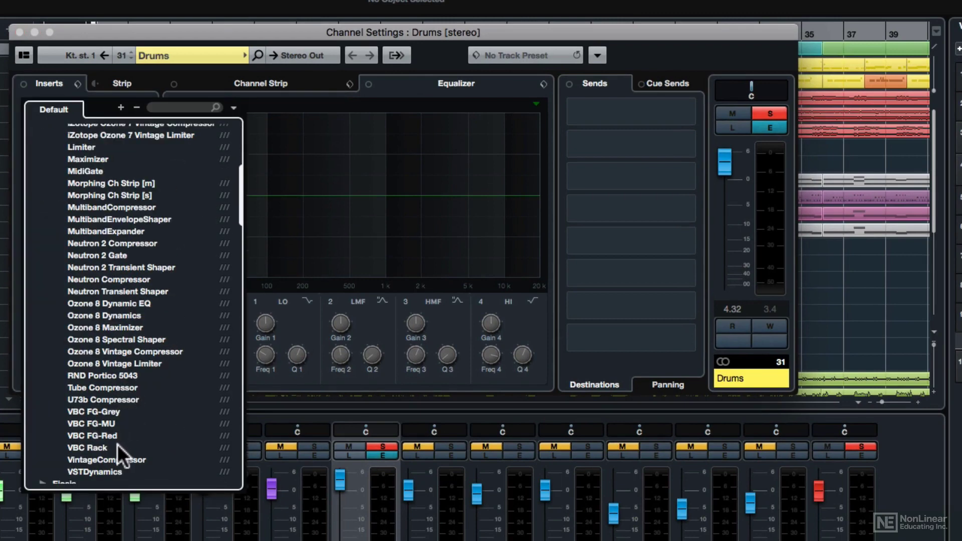
pyautogui.click(83, 459)
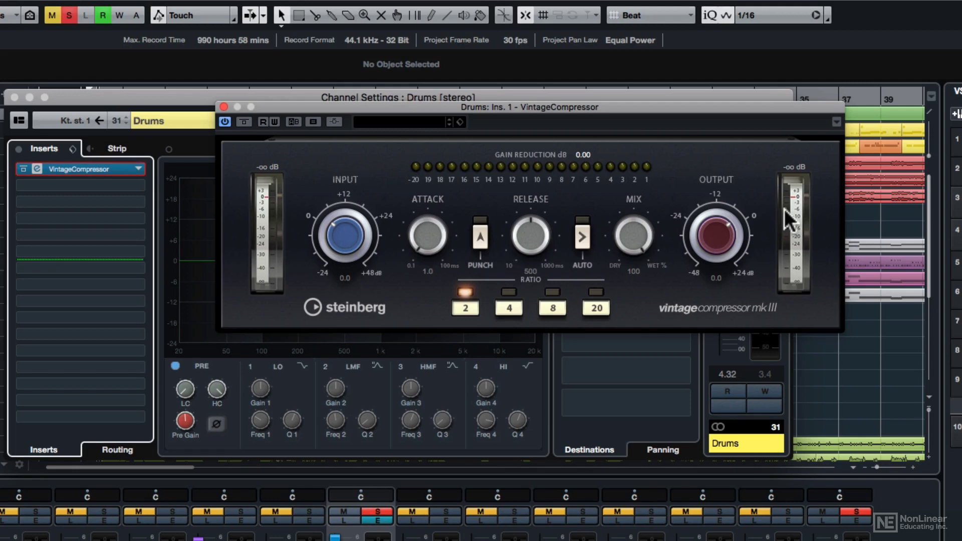
# Play the drums and set VintageCompressor's input to 11.5, with Punch enabled and the ratio at 4
pyautogui.press('space')
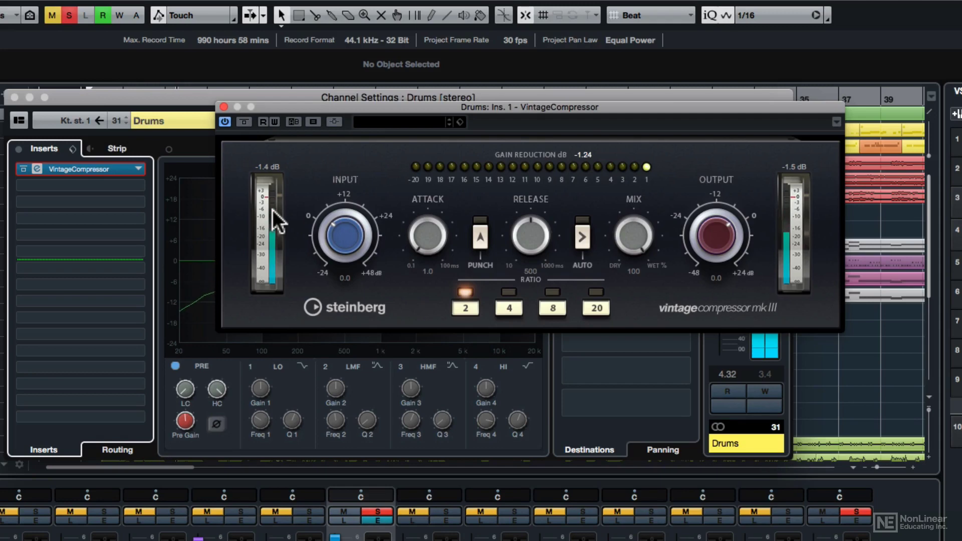
pyautogui.moveTo(332, 234); pyautogui.dragTo(335, 212)
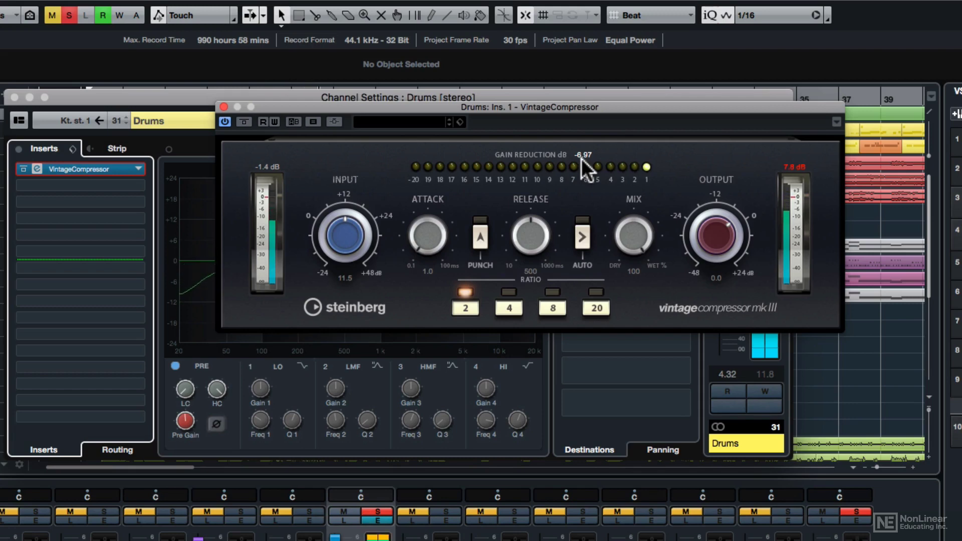
pyautogui.click(482, 239)
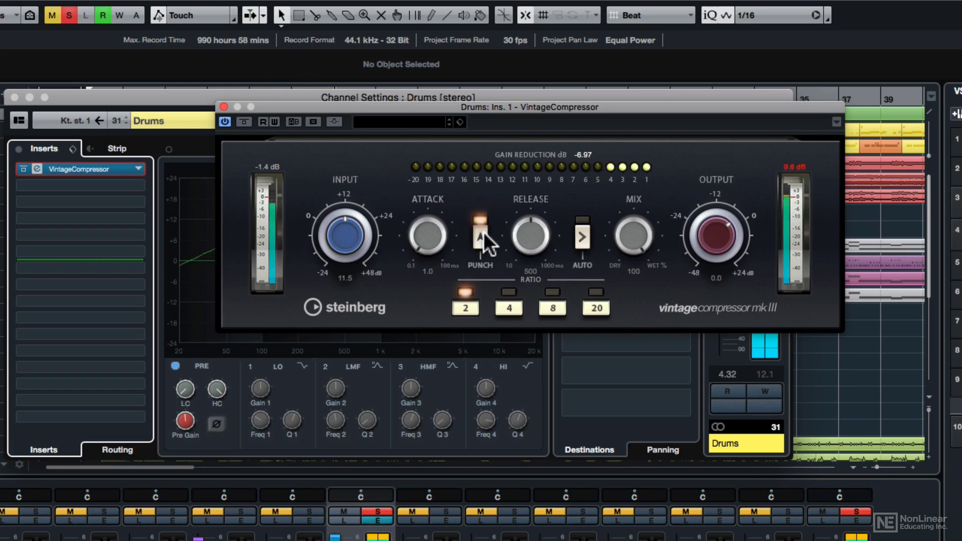
pyautogui.click(507, 308)
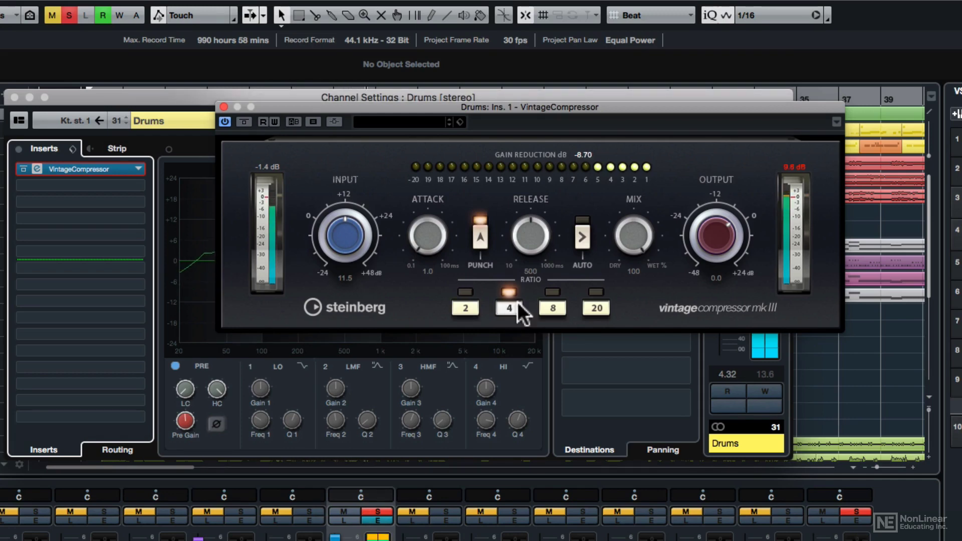
# Lower VintageCompressor's output to -12.6, resetting the output peak meter between adjustments
pyautogui.moveTo(712, 220); pyautogui.dragTo(709, 238)
pyautogui.click(790, 167)
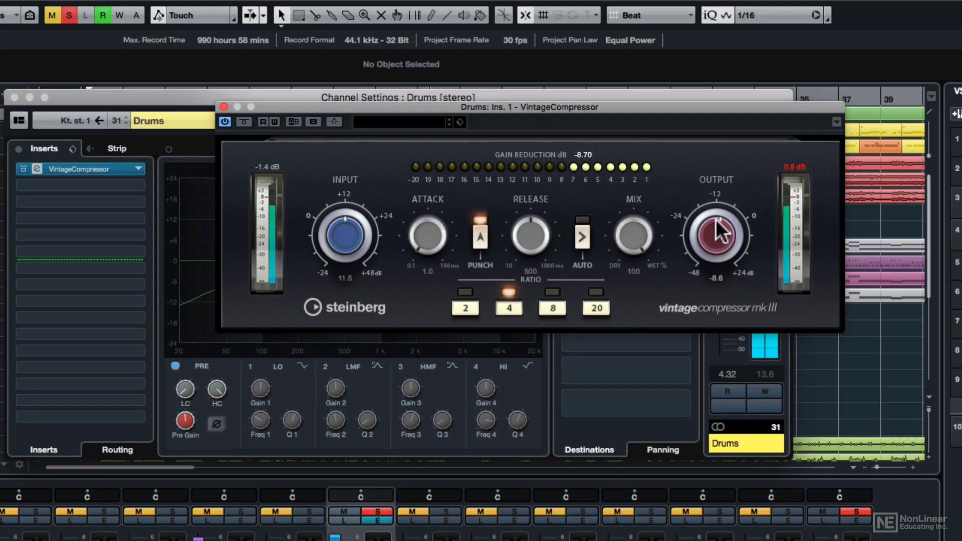
pyautogui.moveTo(720, 230); pyautogui.dragTo(719, 234)
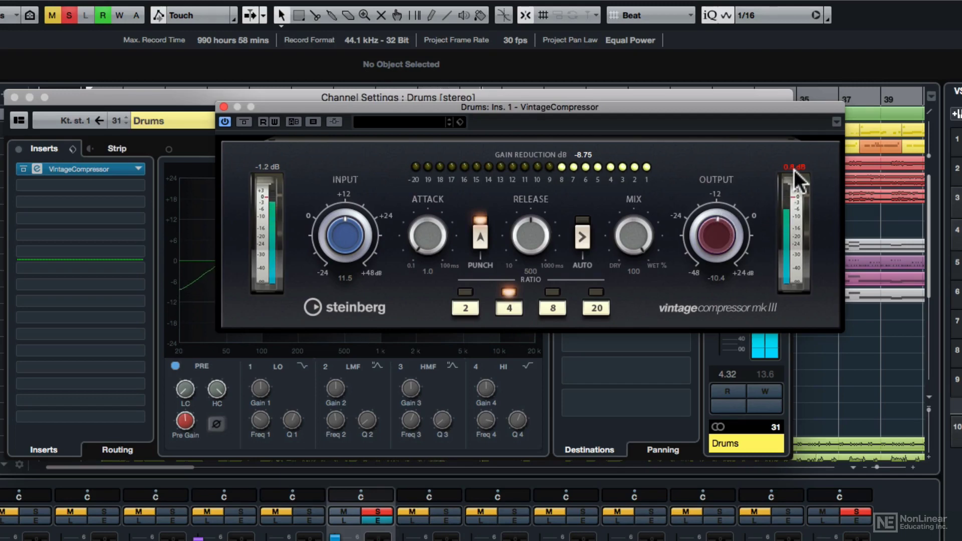
pyautogui.moveTo(723, 215); pyautogui.dragTo(721, 221)
pyautogui.click(797, 166)
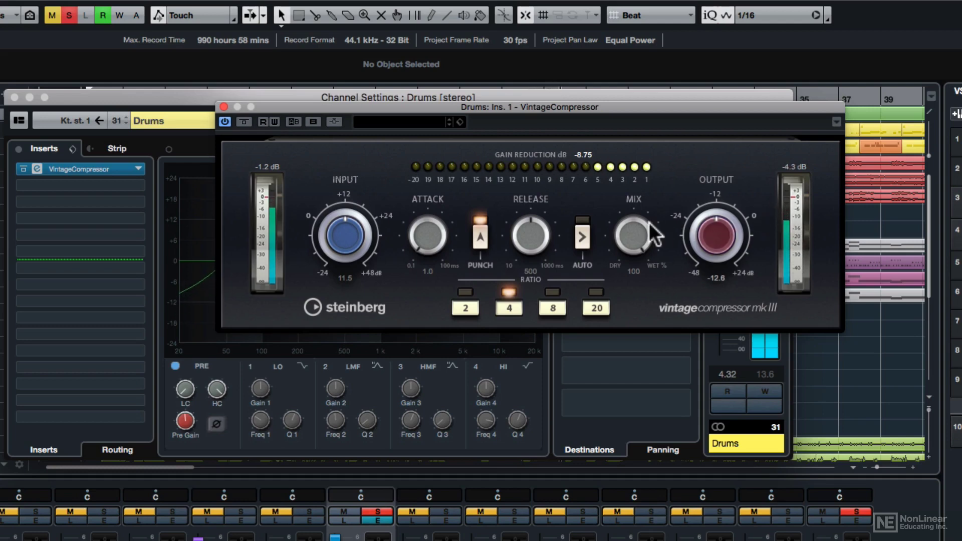
# Try a drier mix on VintageCompressor and return the mix to 100% wet
pyautogui.moveTo(650, 222); pyautogui.dragTo(631, 261)
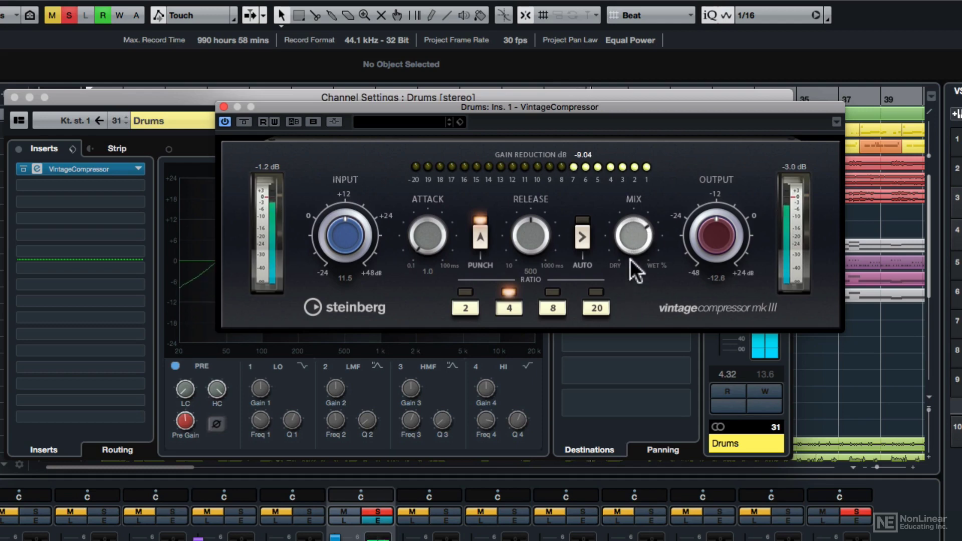
pyautogui.moveTo(631, 243); pyautogui.dragTo(637, 218)
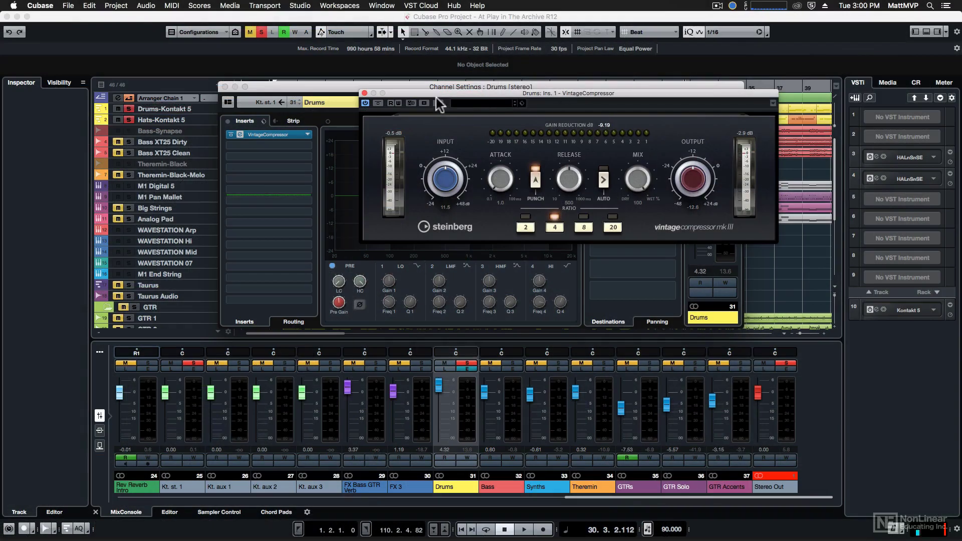
# Close the compressor and Drums channel settings windows and unsolo the Drums channel
pyautogui.click(365, 93)
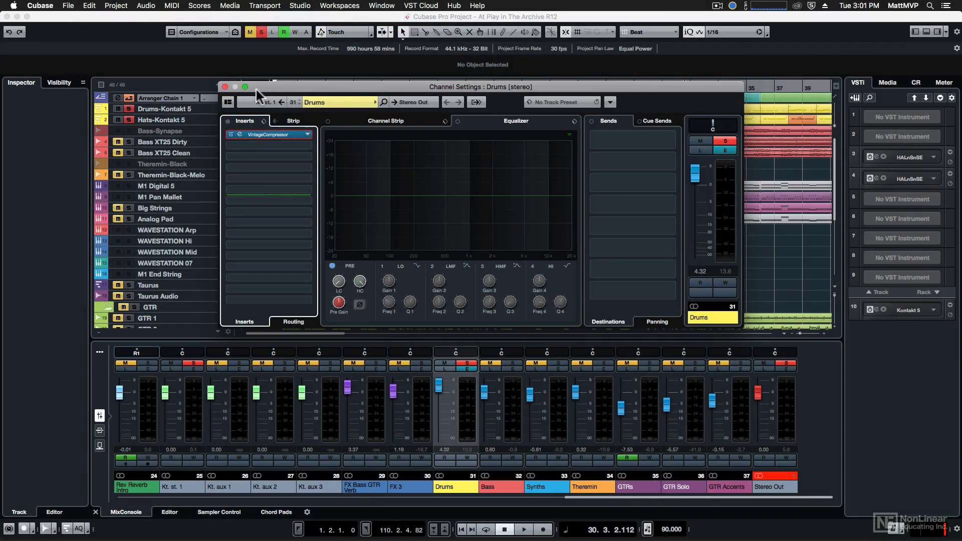
pyautogui.click(225, 87)
pyautogui.click(469, 364)
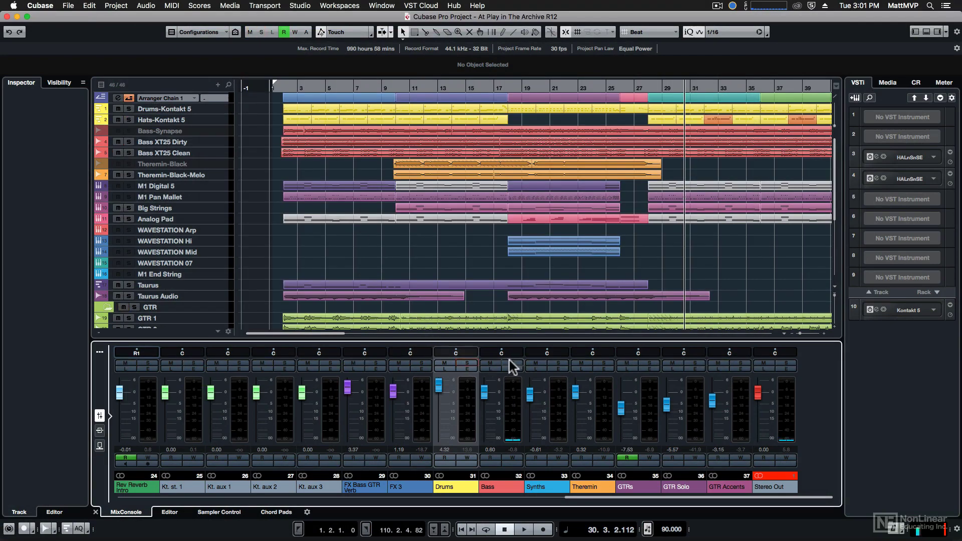
# Solo the Bass group channel, open its channel settings and load Tube Compressor in the first insert slot
pyautogui.click(511, 364)
pyautogui.click(512, 369)
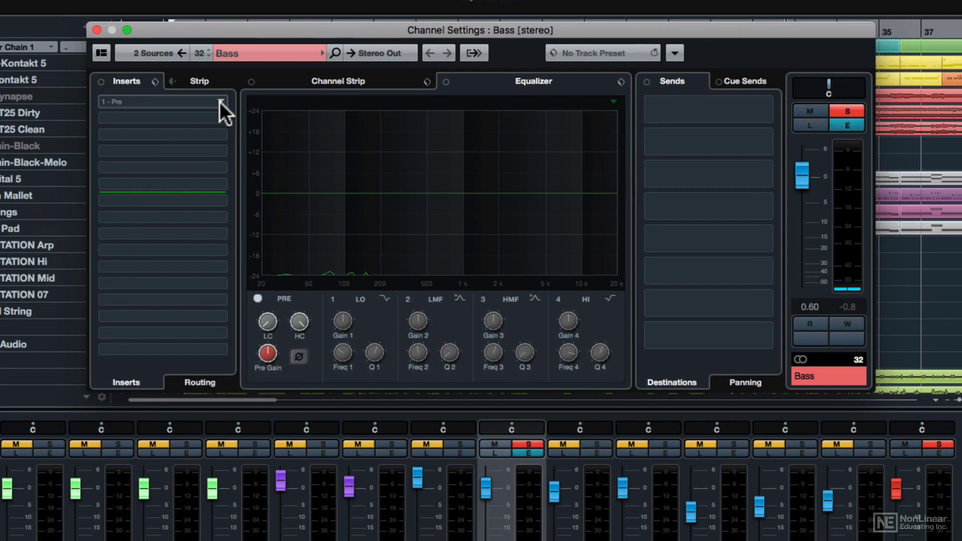
pyautogui.click(220, 102)
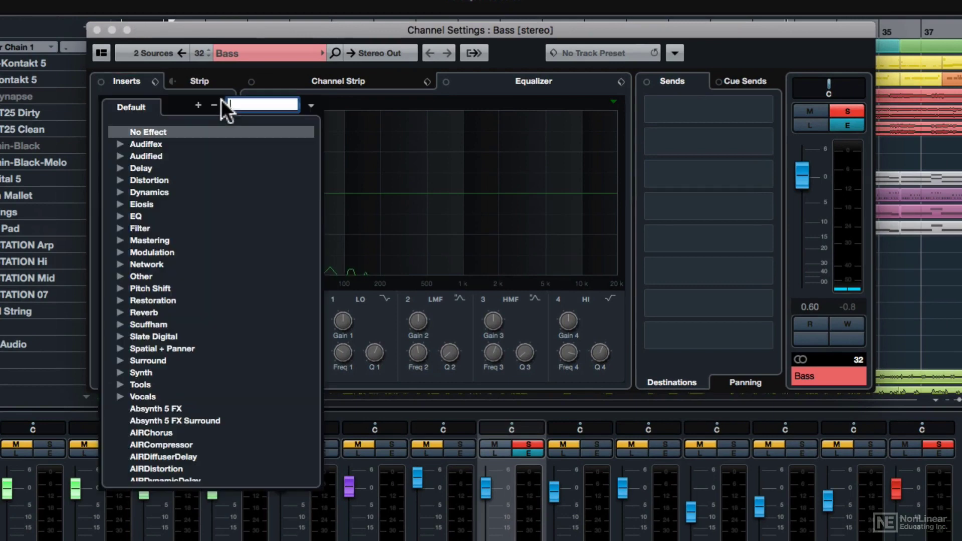
pyautogui.click(121, 192)
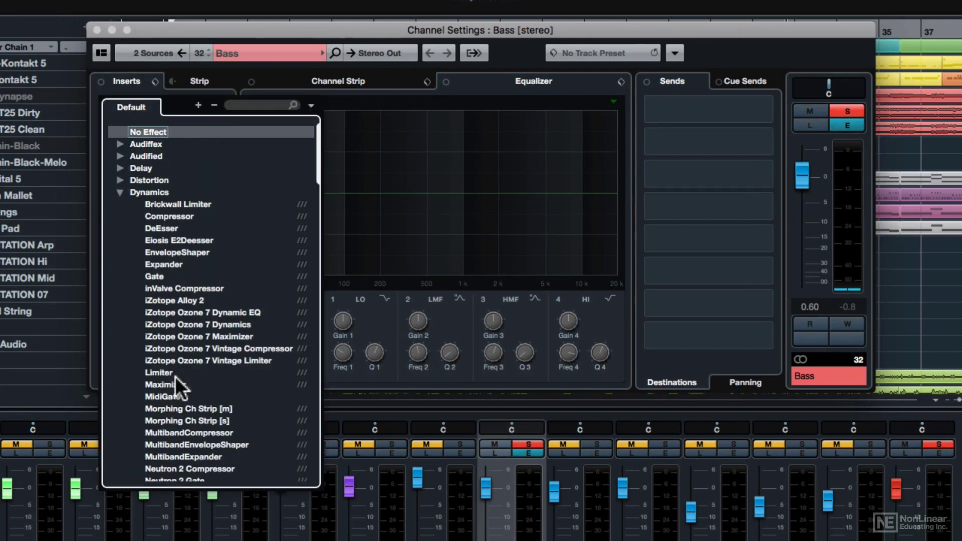
pyautogui.scroll(-5, 178, 386)
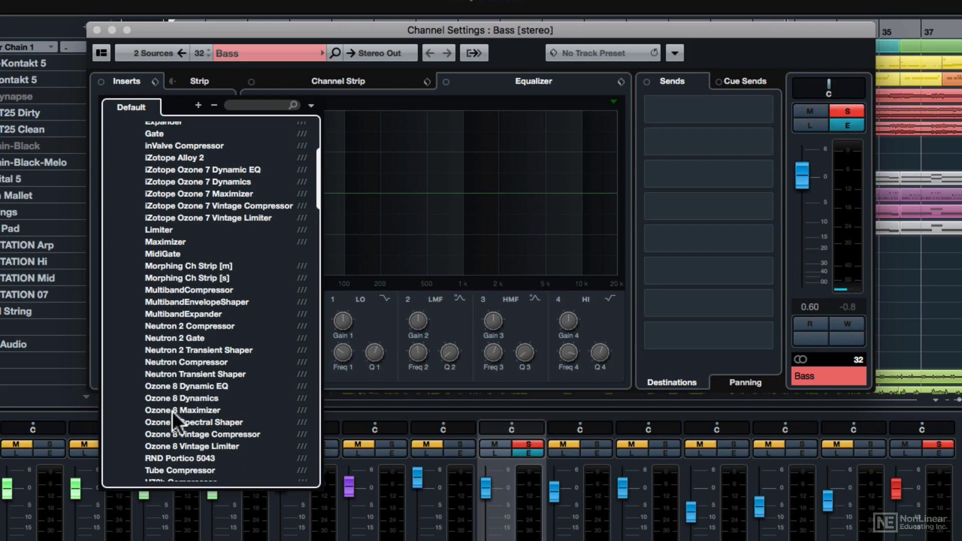
pyautogui.click(178, 471)
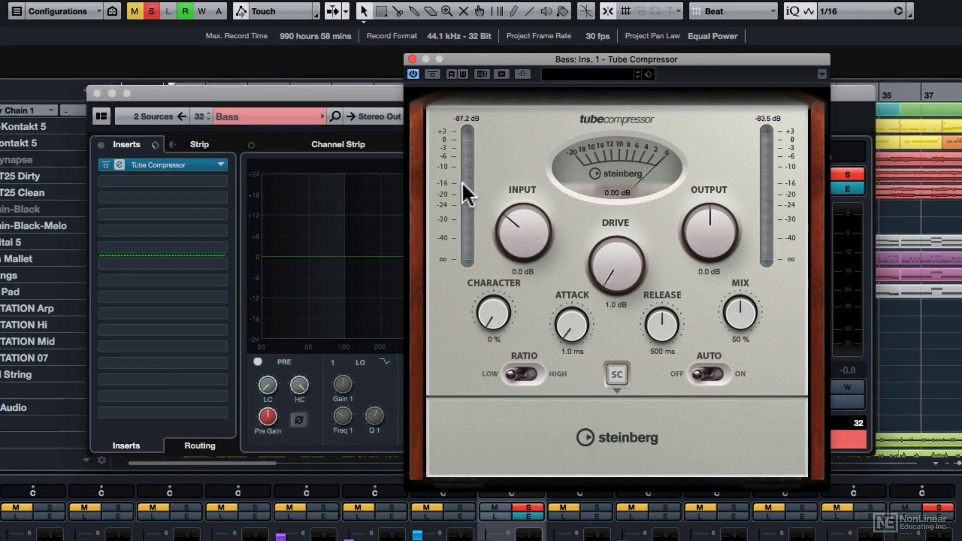
# Play the bass and set Tube Compressor's input to 5.8 dB, drive to 2.3 dB and output to -1.7 dB
pyautogui.press('space')
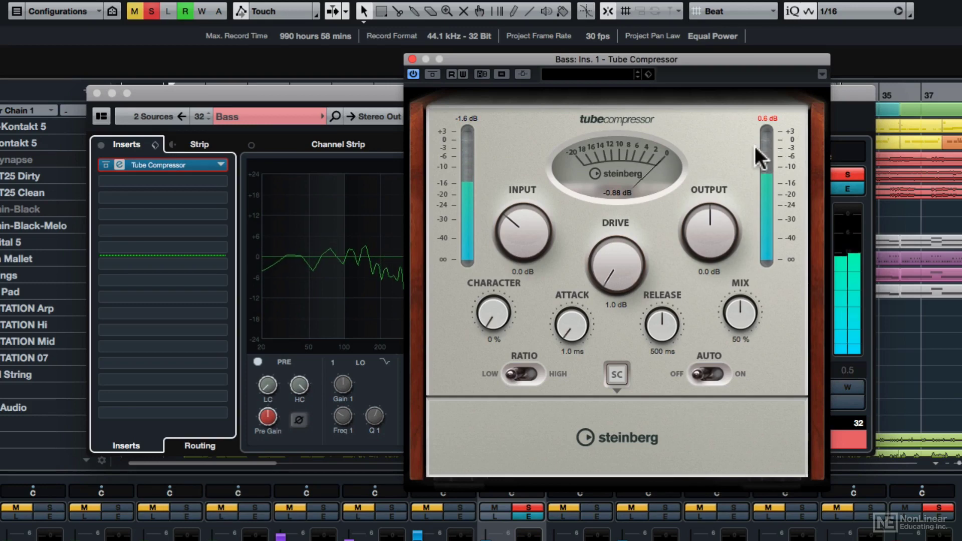
pyautogui.moveTo(507, 239); pyautogui.dragTo(510, 225)
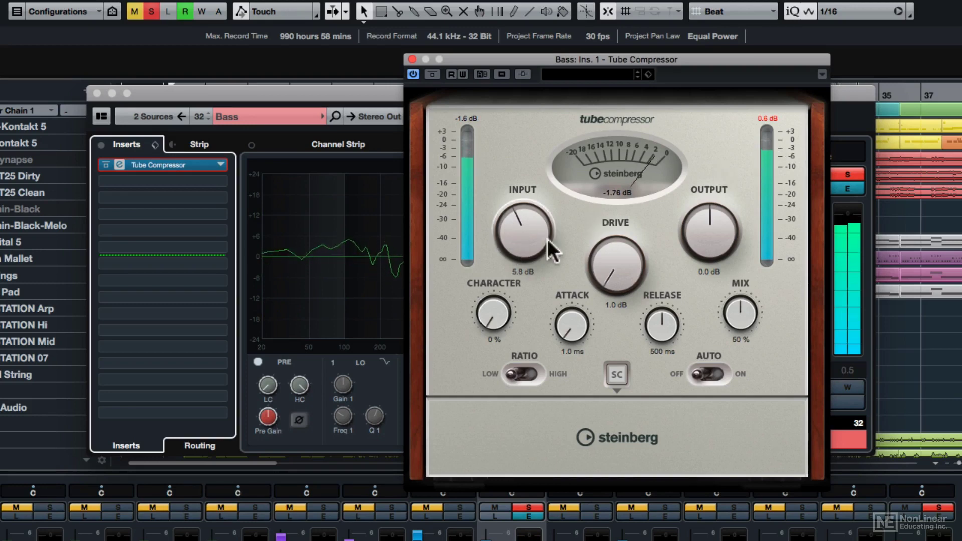
pyautogui.moveTo(612, 276); pyautogui.dragTo(609, 230)
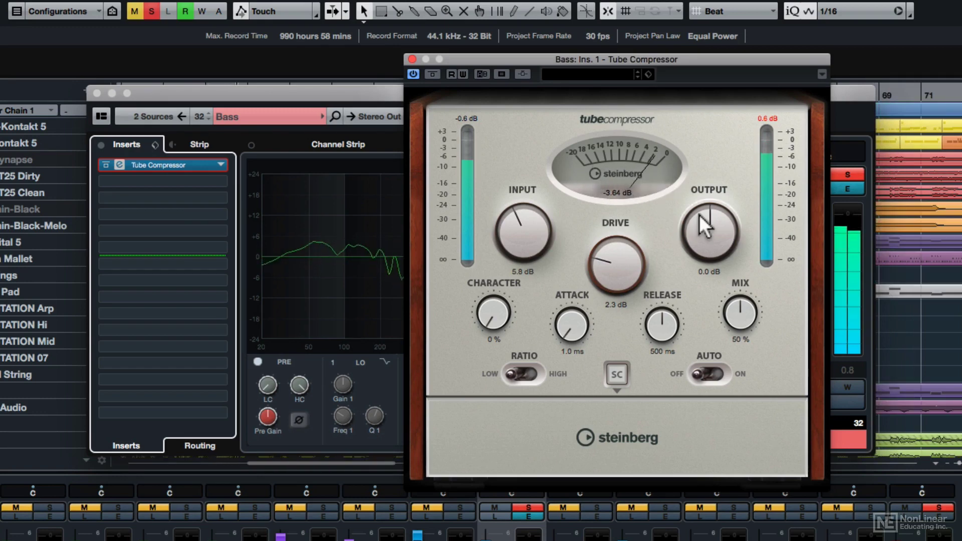
pyautogui.moveTo(699, 214); pyautogui.dragTo(696, 222)
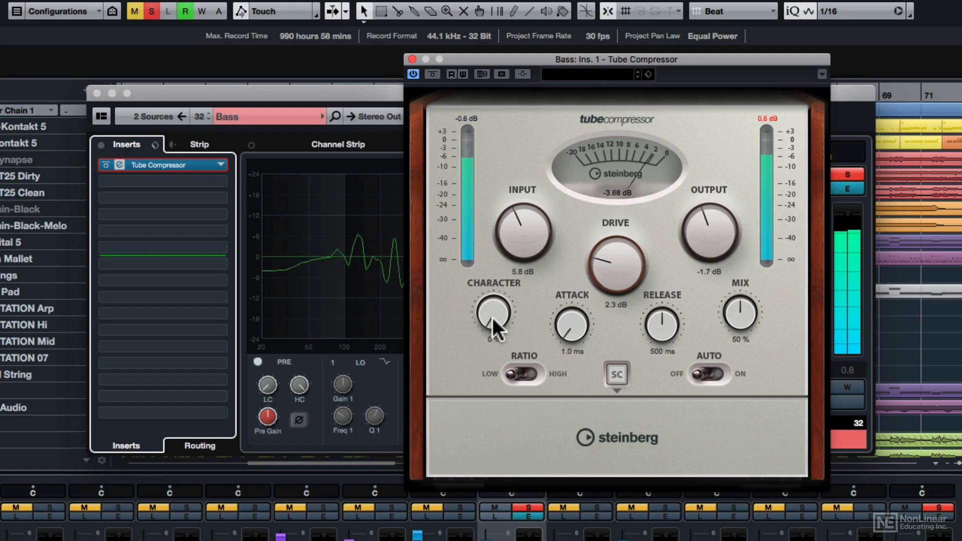
# Try Tube Compressor's Character at 69% and return it to 0%
pyautogui.moveTo(493, 318); pyautogui.dragTo(482, 264)
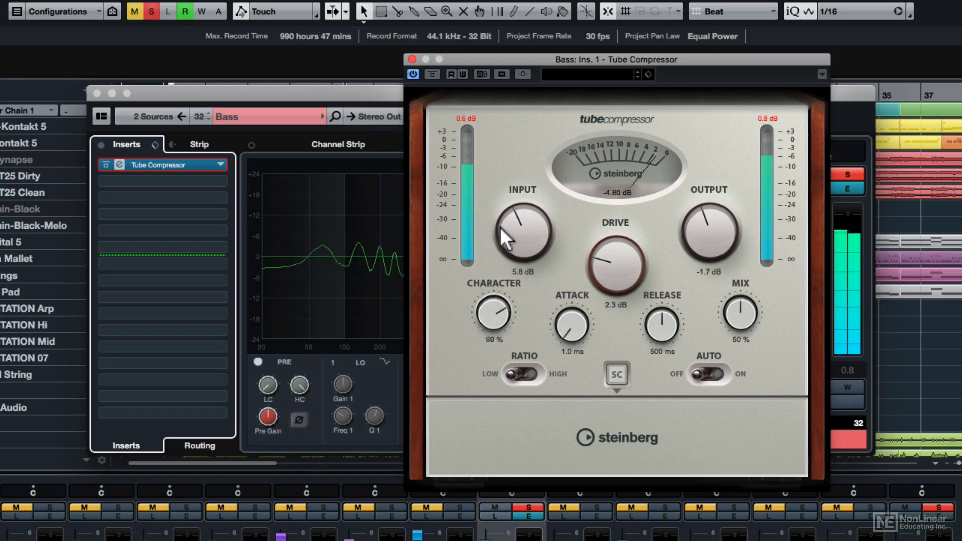
pyautogui.moveTo(501, 228); pyautogui.dragTo(491, 325)
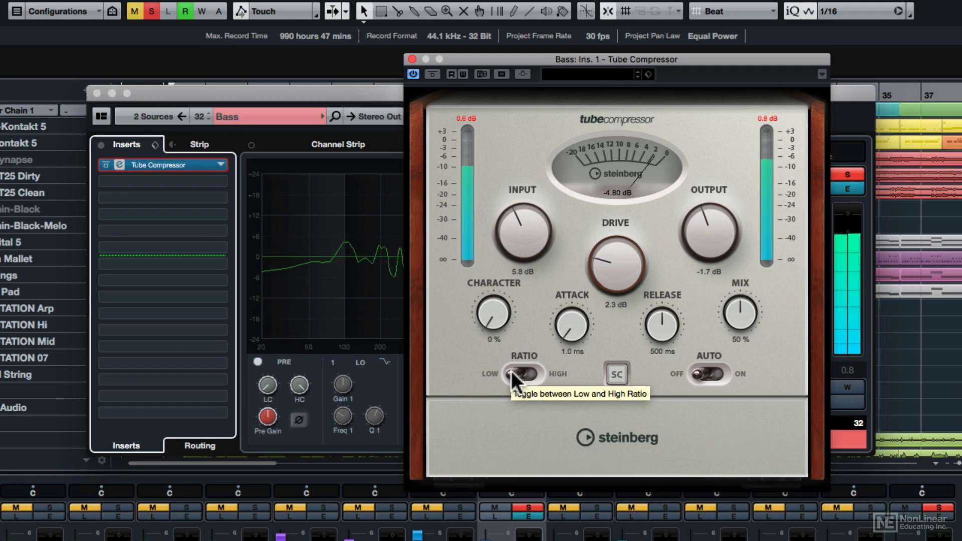
# Switch Tube Compressor's ratio to High, enable its side-chain filter and try the filter's monitor
pyautogui.click(536, 372)
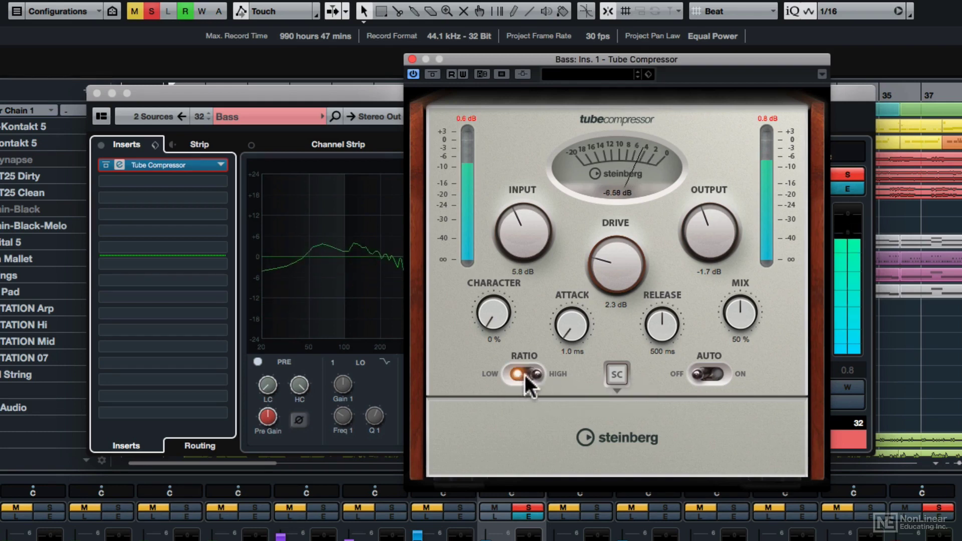
pyautogui.click(617, 376)
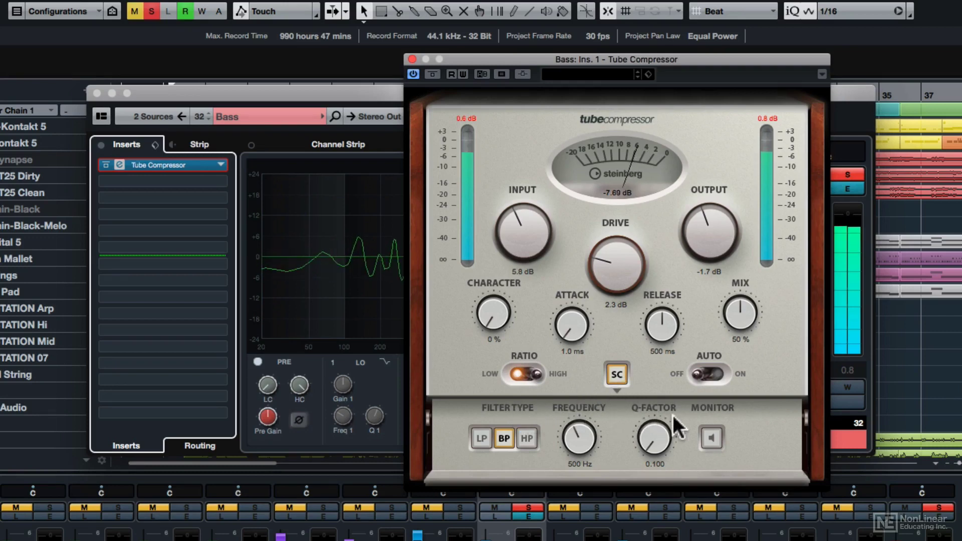
pyautogui.click(712, 437)
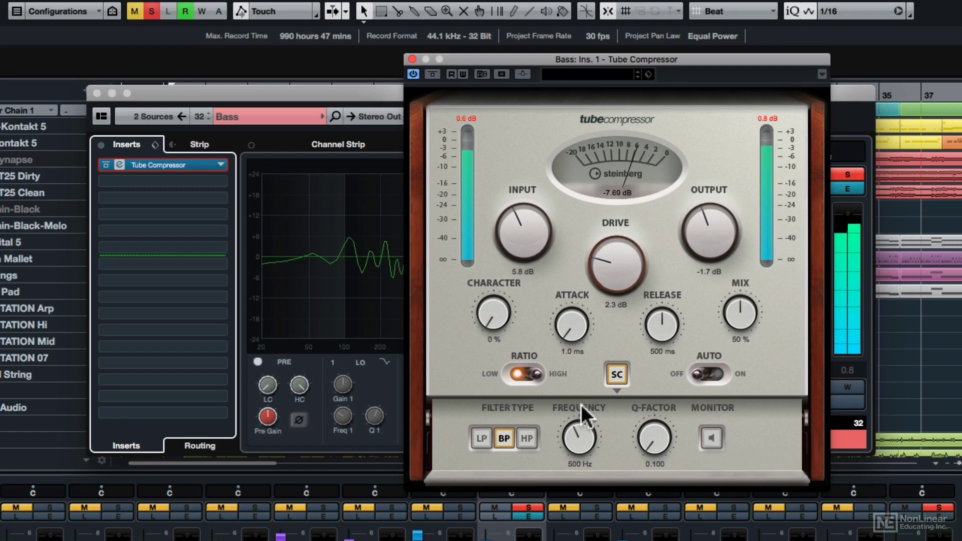